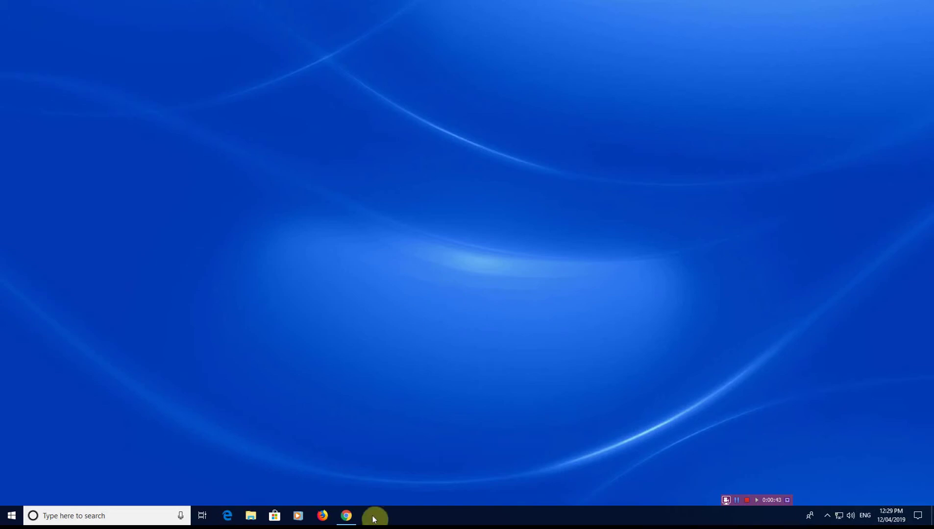
Bring Xero back into view and open Demo Company (UK)'s Organisation settings
click(348, 514)
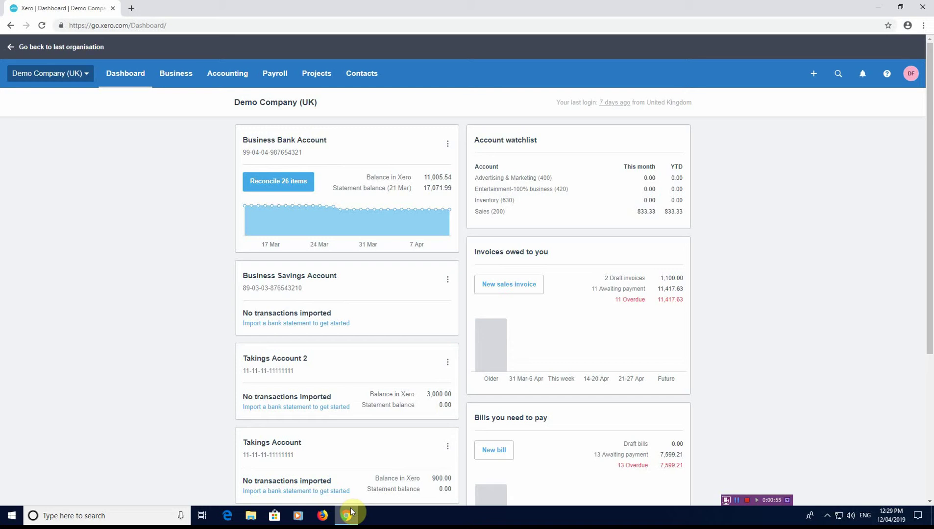
click(86, 77)
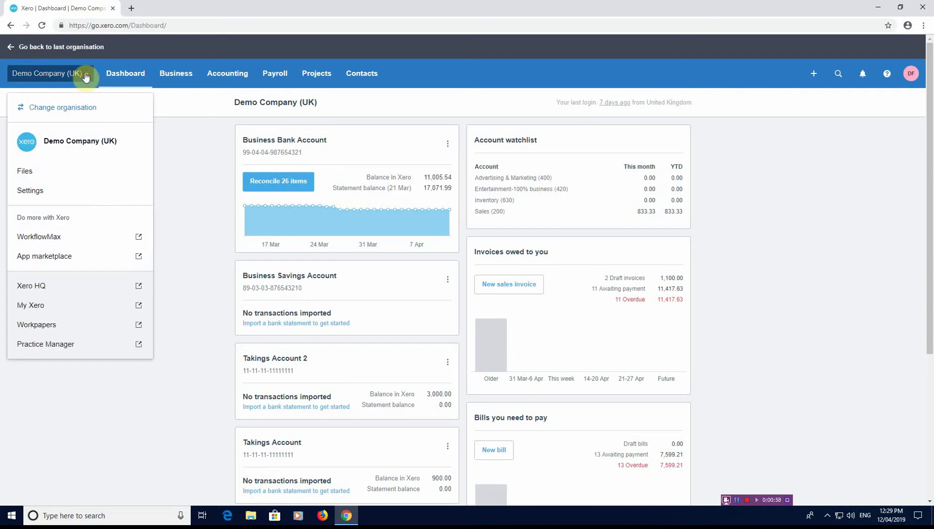
click(43, 193)
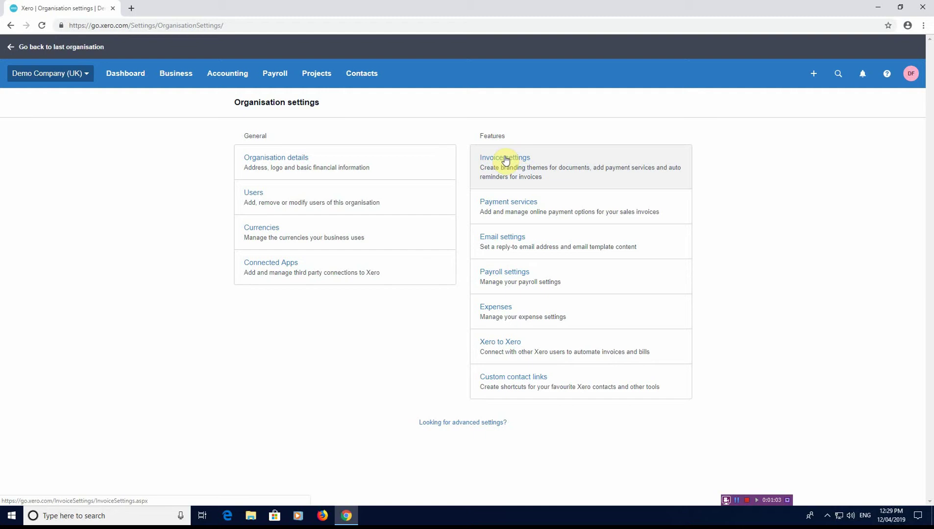
Go to Invoice settings from the Features section
click(505, 161)
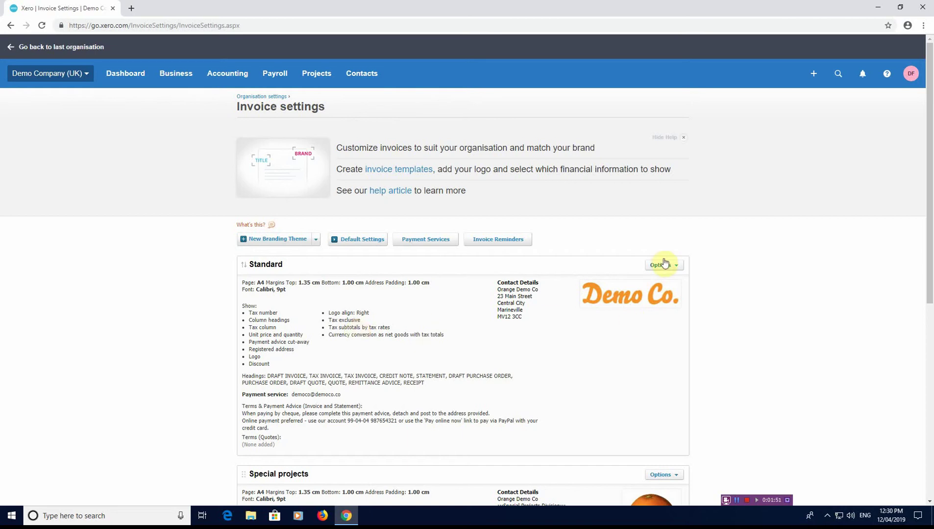
Open the Standard branding theme for editing
click(676, 268)
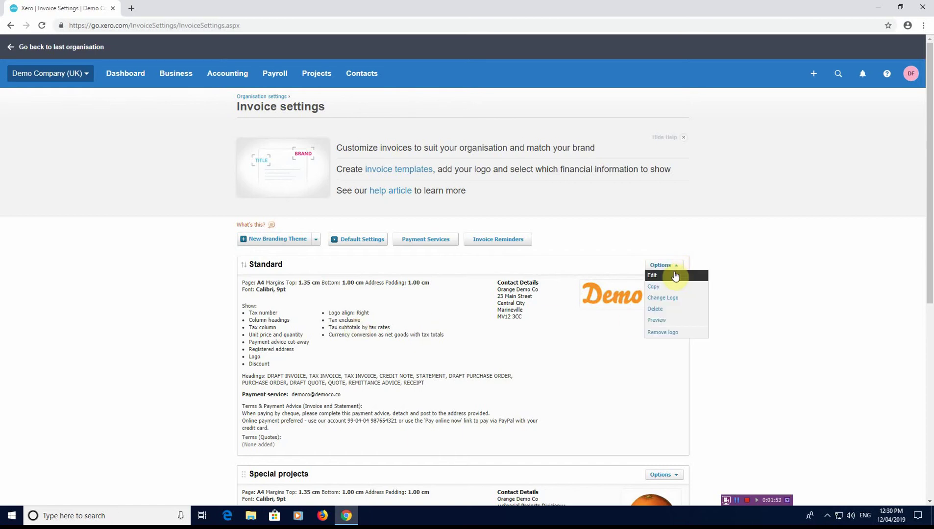
click(674, 275)
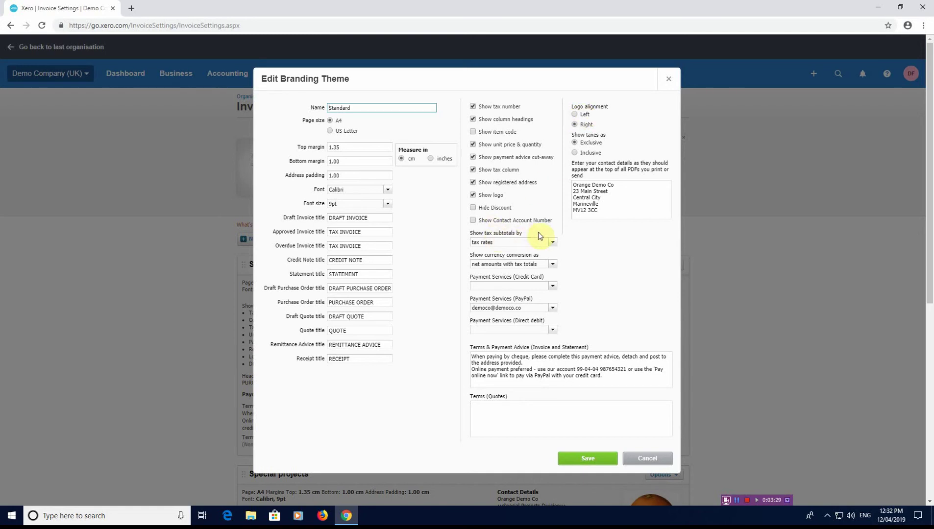
click(554, 243)
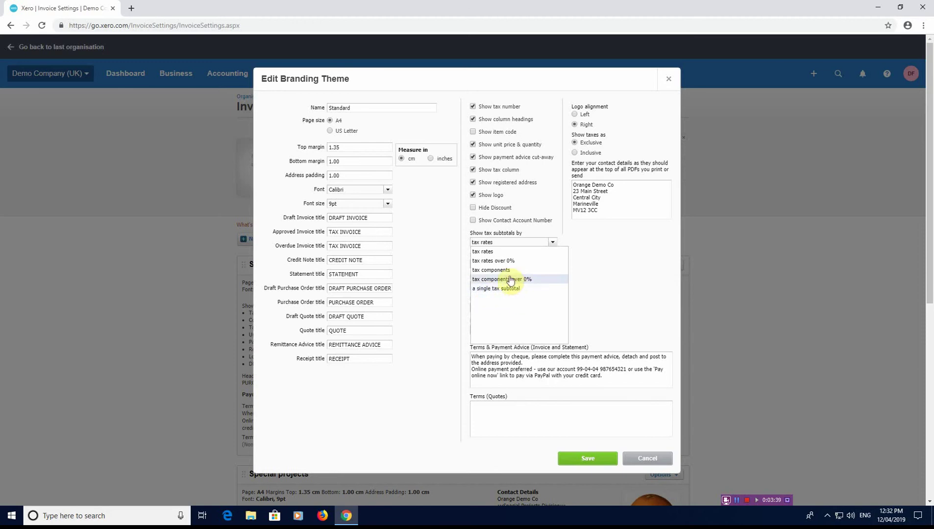
click(497, 252)
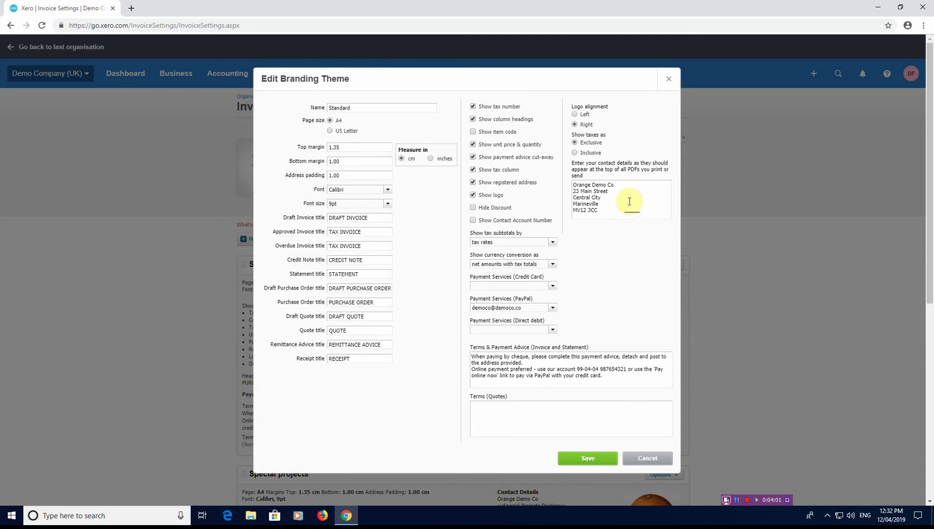
drag(613, 214, 559, 179)
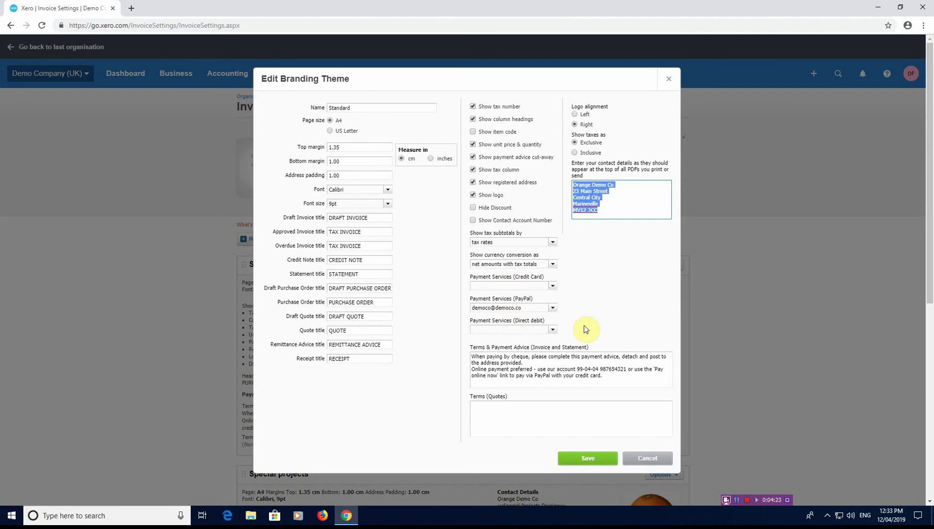
click(552, 286)
click(552, 287)
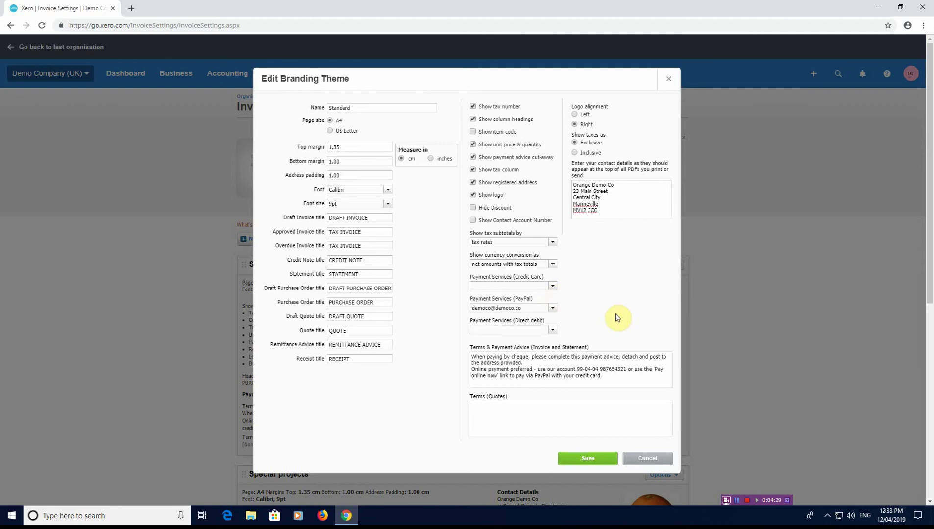
drag(608, 376, 427, 349)
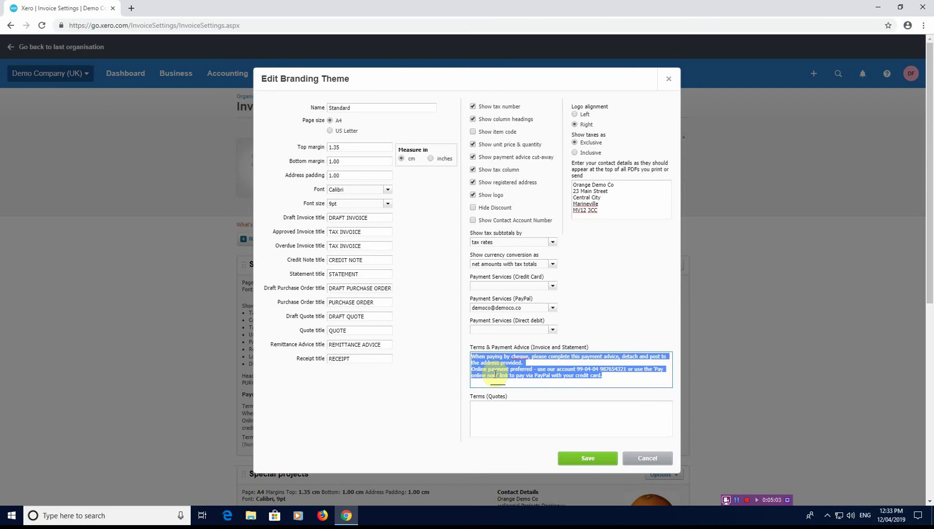
Save the Standard theme and open an invoice preview using it
click(586, 457)
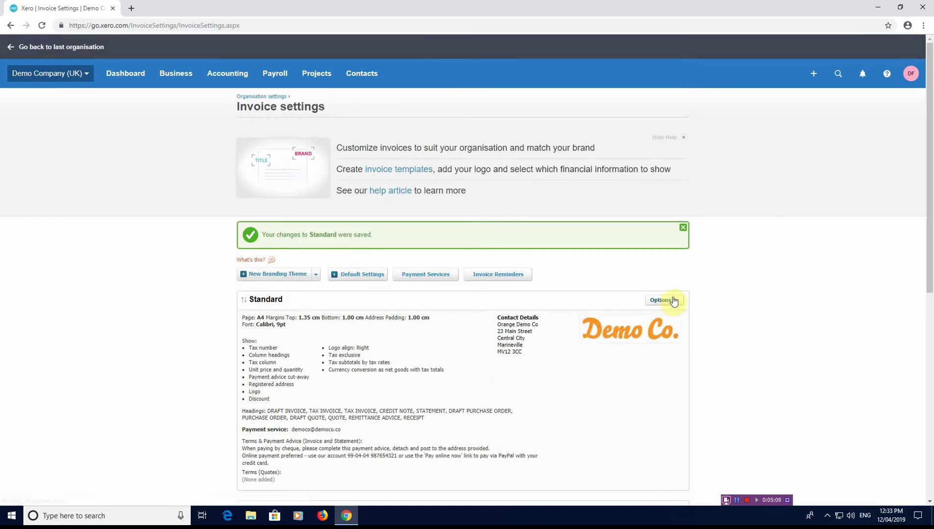
click(672, 300)
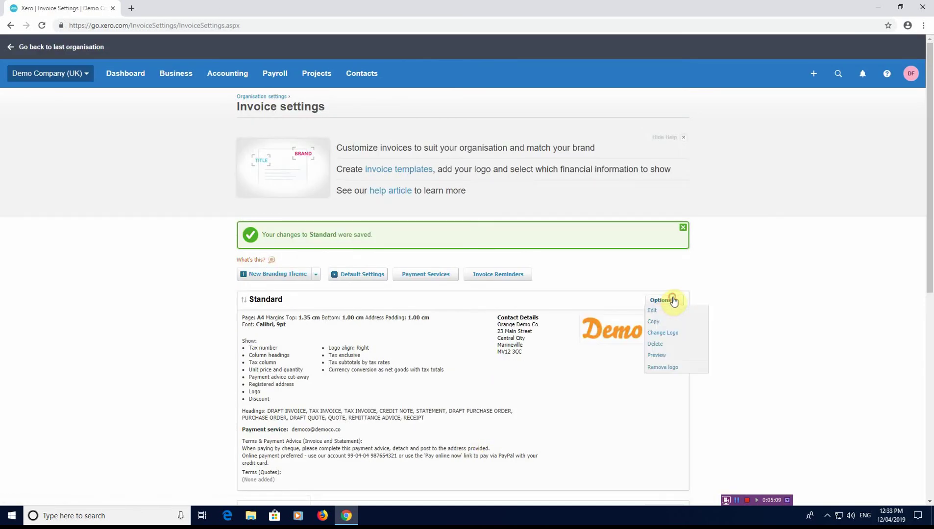
click(659, 356)
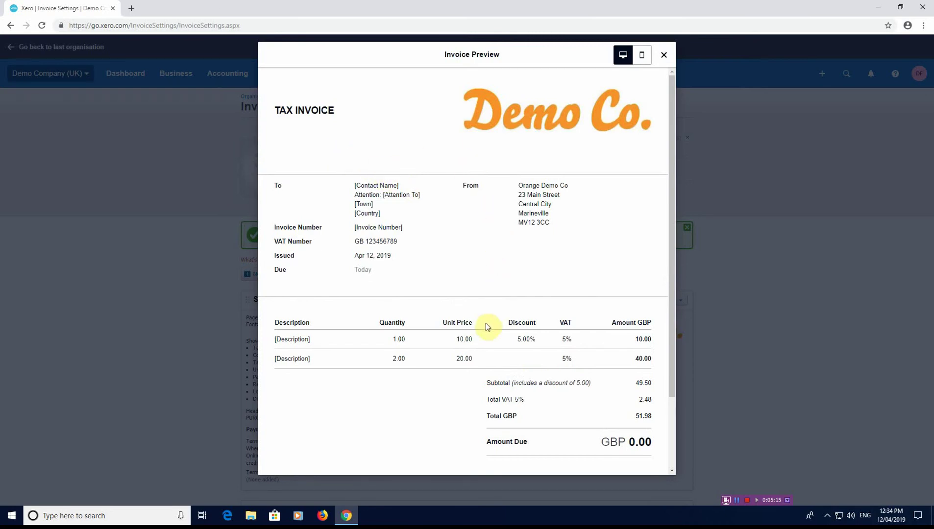
Review the TAX INVOICE preview in both mobile and desktop views
scroll(487, 327, down, 3)
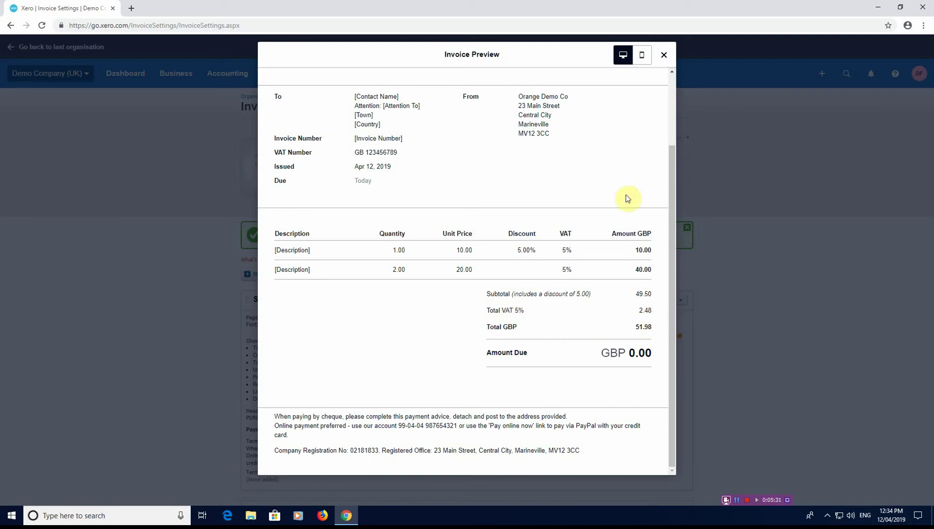
scroll(412, 237, up, 2)
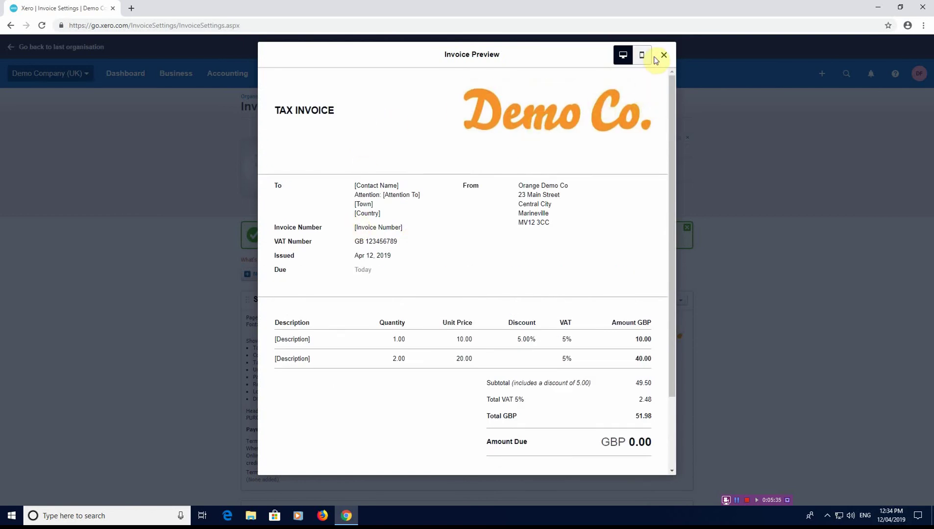
click(644, 58)
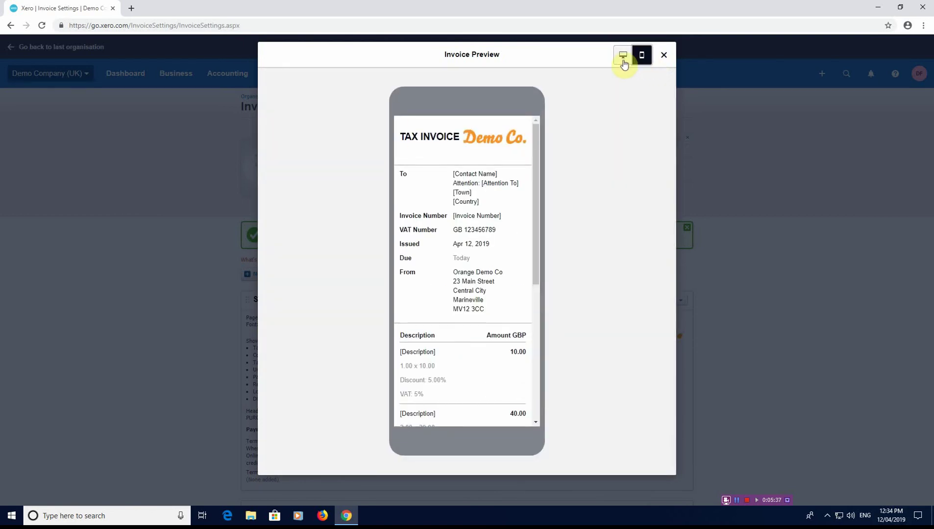
click(623, 58)
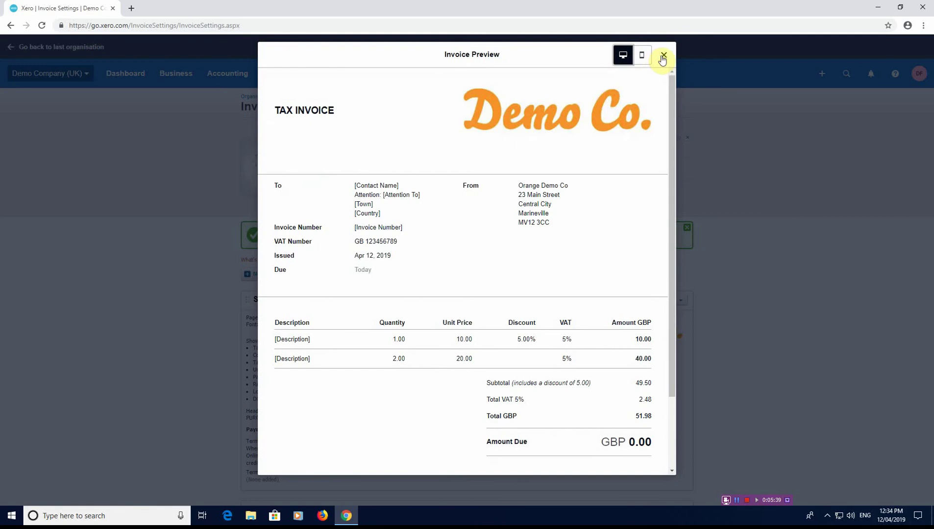
Close the invoice preview and look over the listed branding themes
click(664, 54)
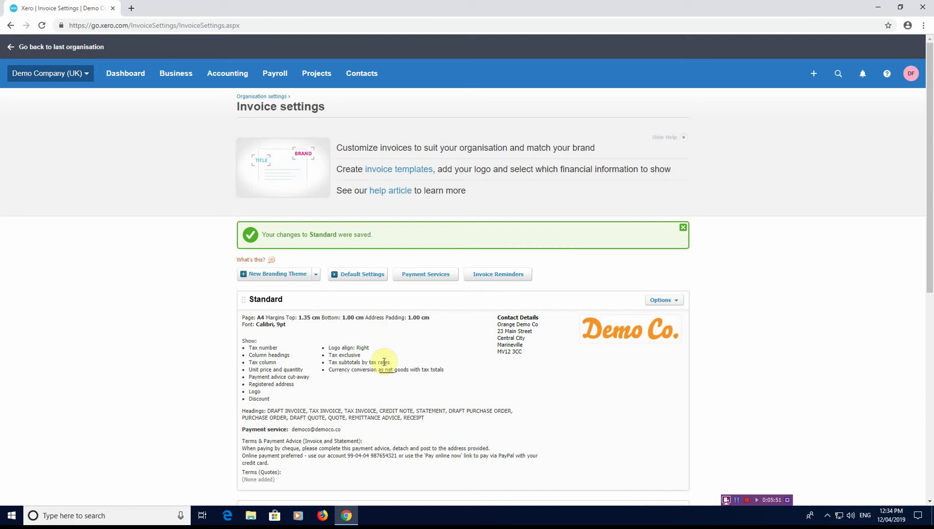
scroll(386, 363, down, 2)
scroll(388, 363, down, 3)
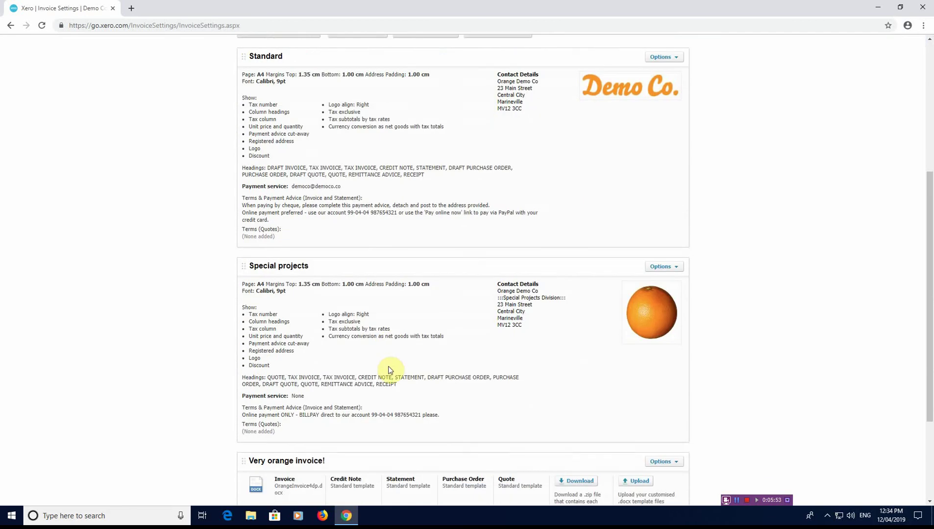
scroll(388, 367, up, 3)
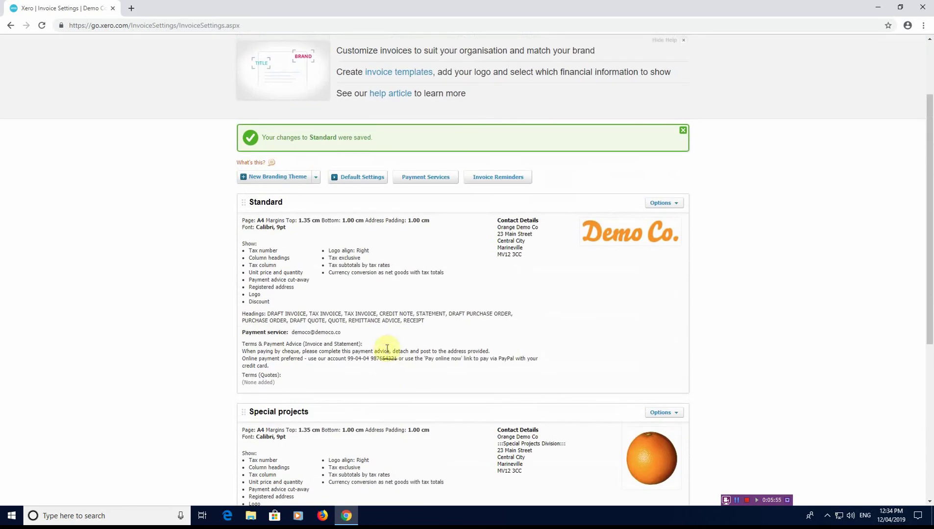
Create a 'New Brand' theme without column headings, registered address or logo, and save it
click(273, 178)
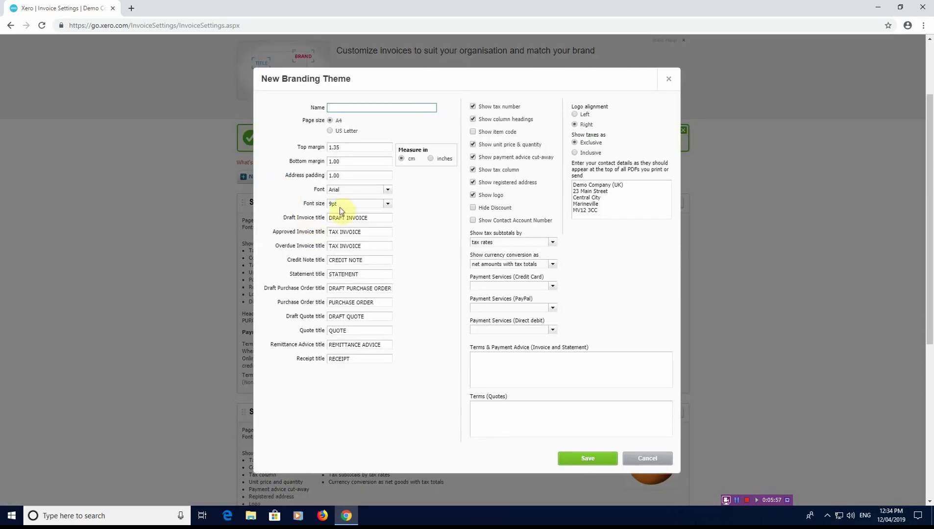
text(New Brand)
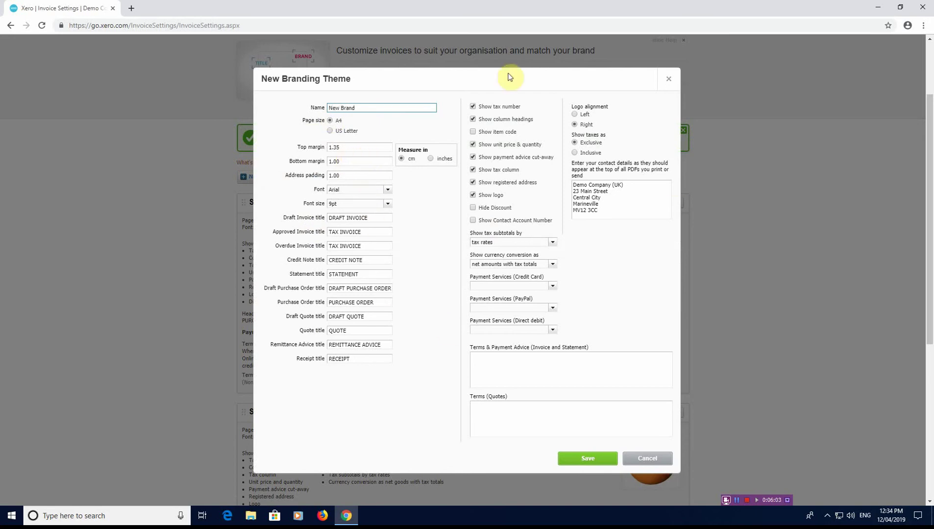
click(473, 120)
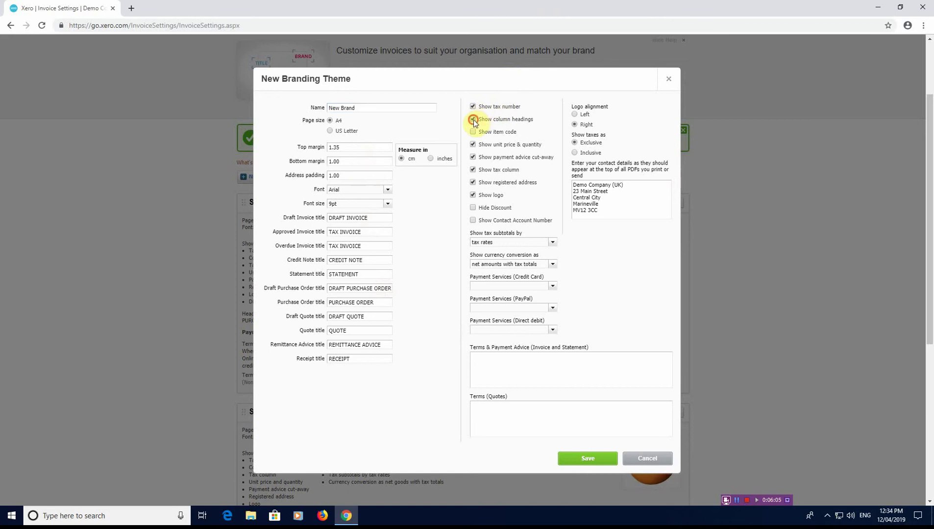
click(473, 170)
click(474, 183)
click(473, 196)
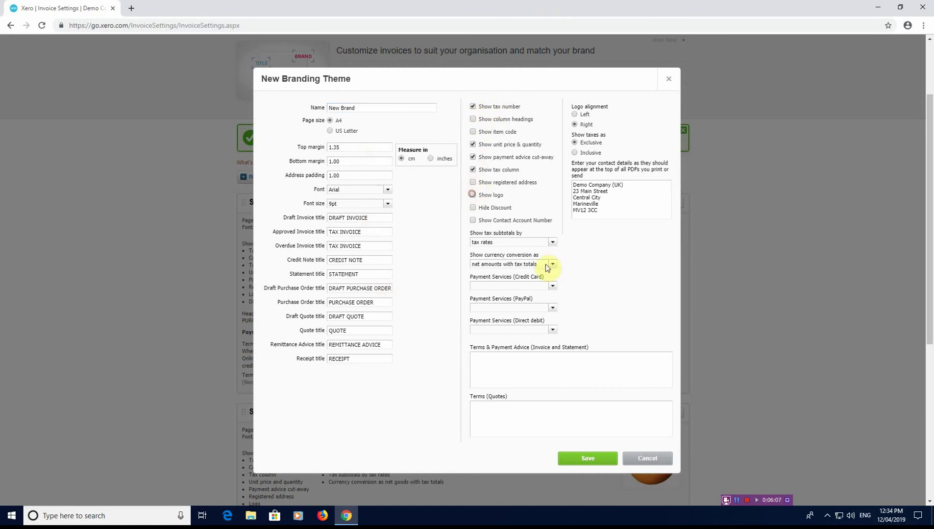
click(579, 461)
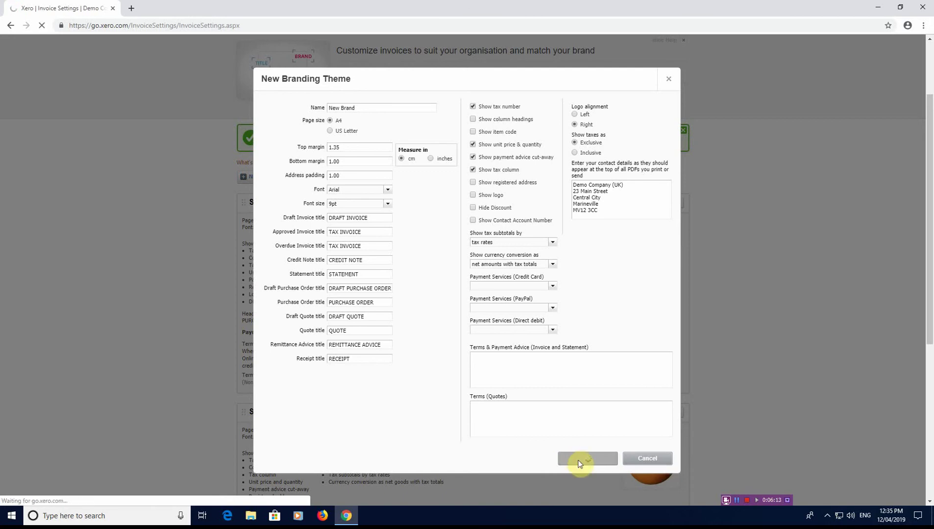
scroll(363, 335, down, 4)
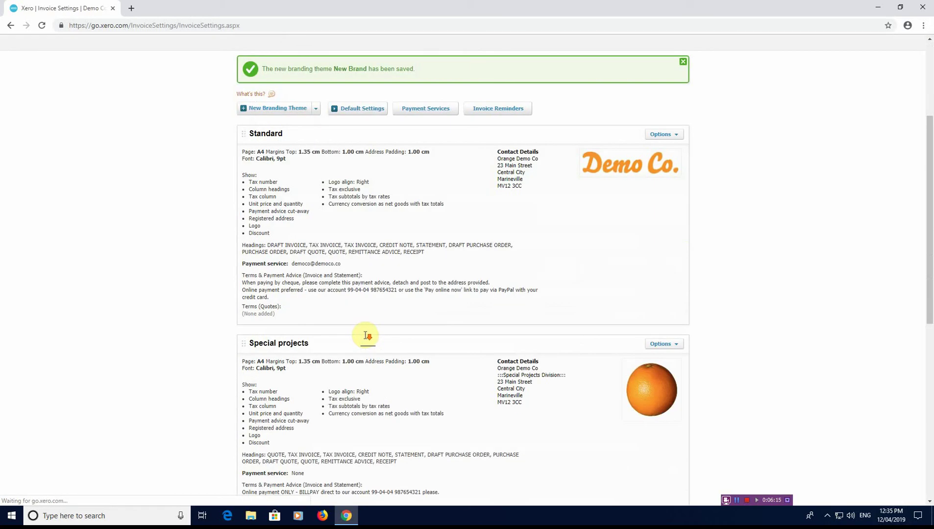
scroll(368, 335, down, 7)
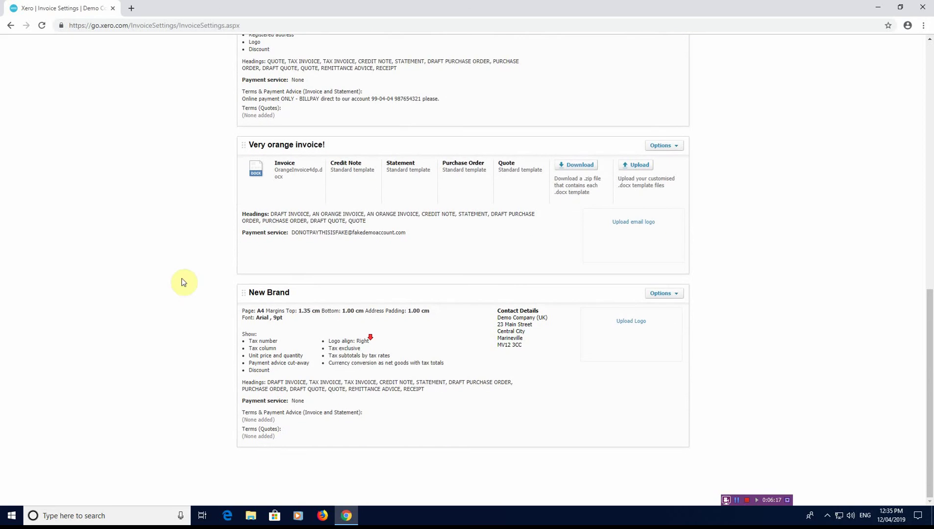
click(671, 293)
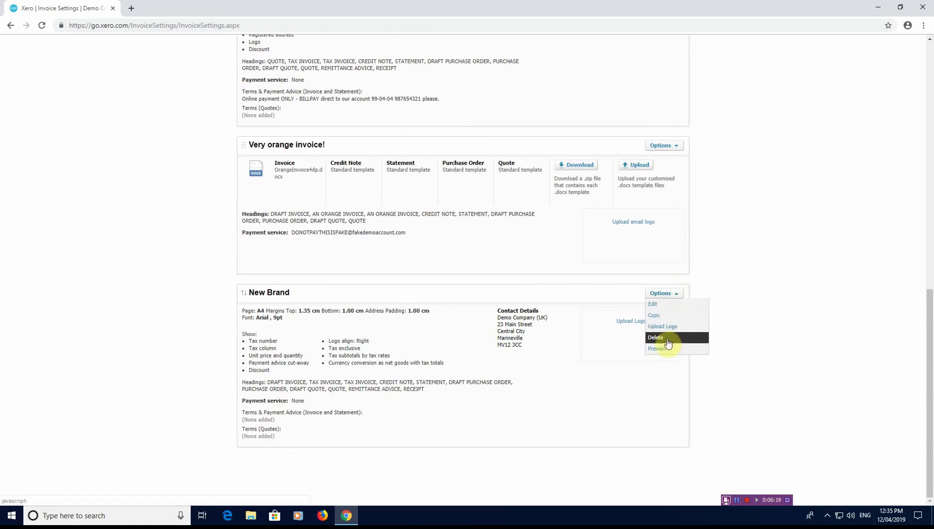
click(668, 350)
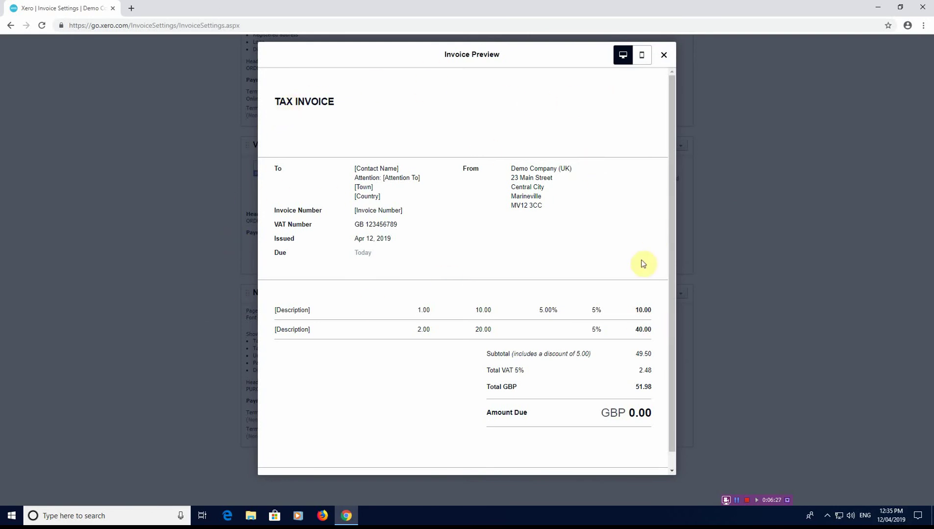
click(664, 55)
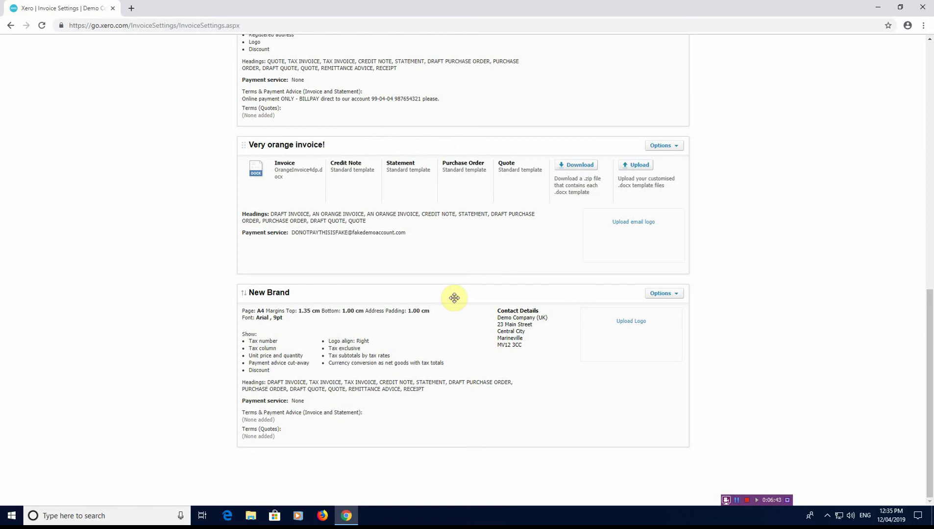
scroll(454, 298, up, 15)
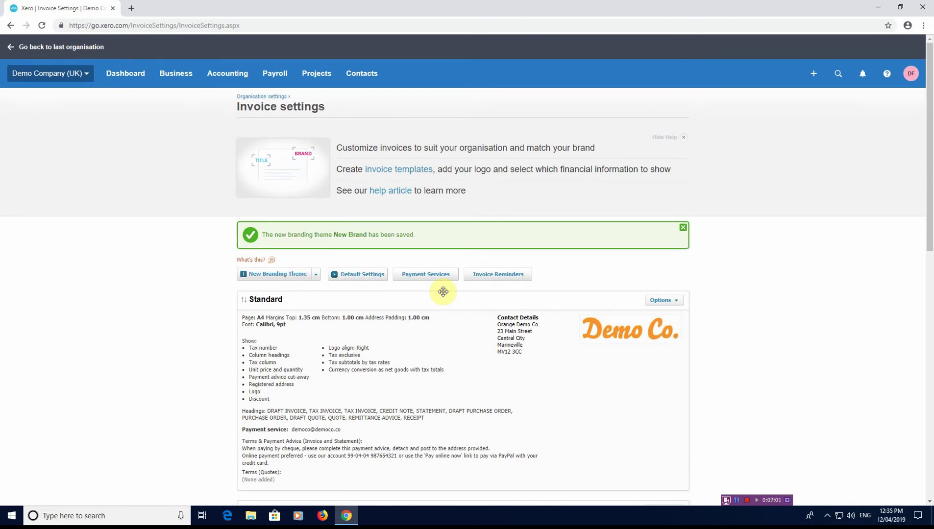
Turn on overdue invoice e-mail reminders and save the 7-days-overdue reminder after checking its placeholders
click(485, 275)
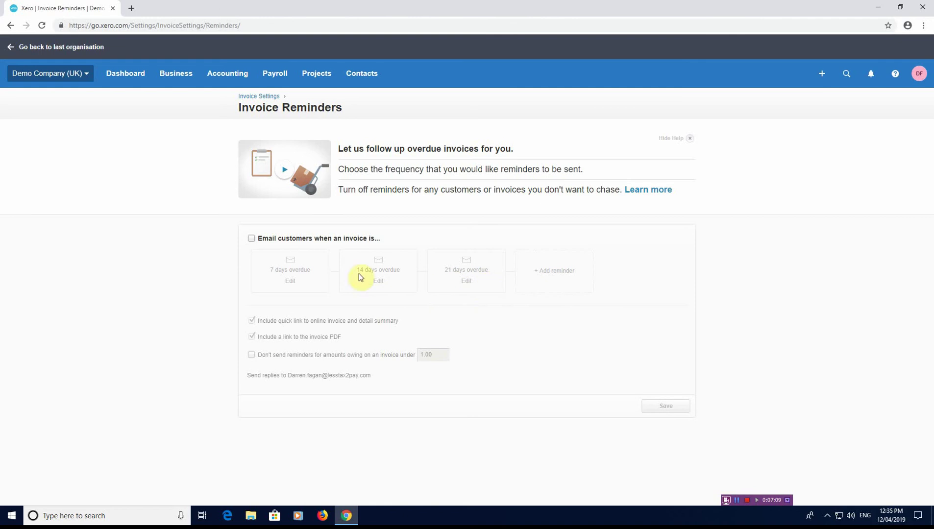
click(251, 238)
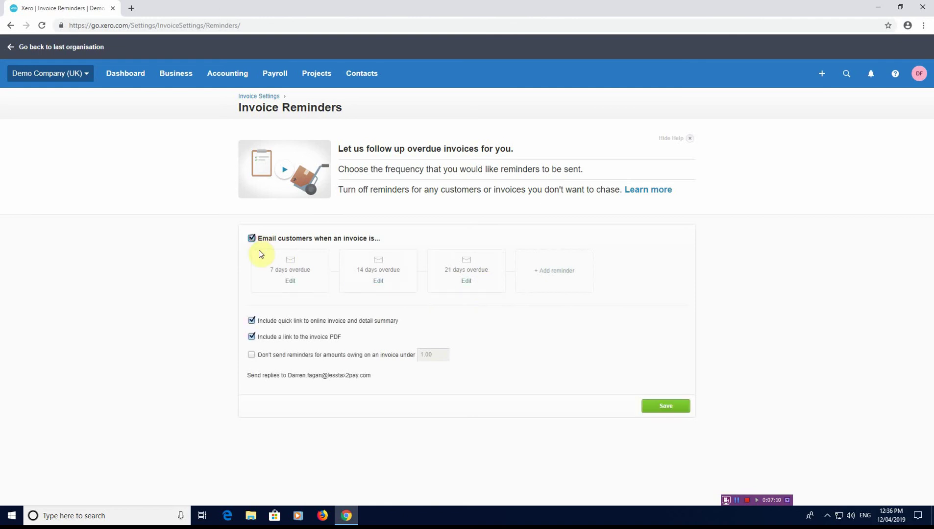
click(285, 287)
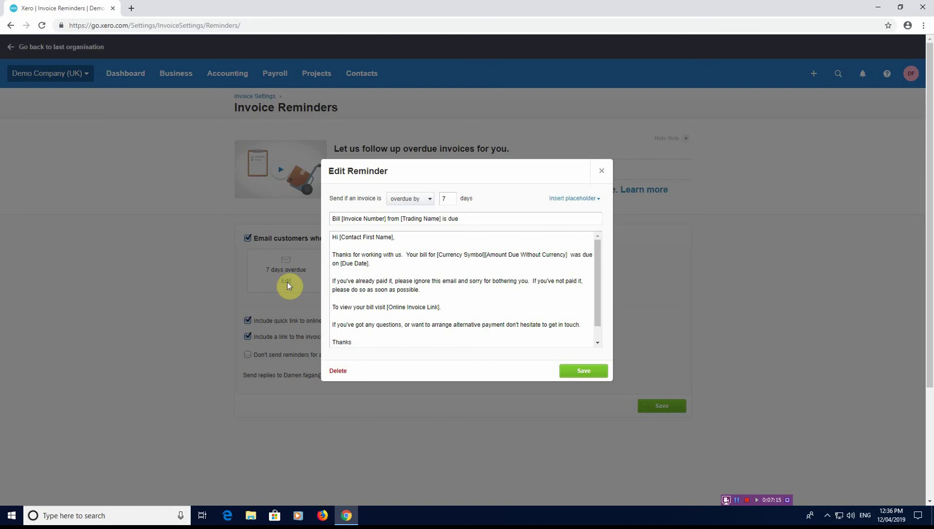
click(586, 199)
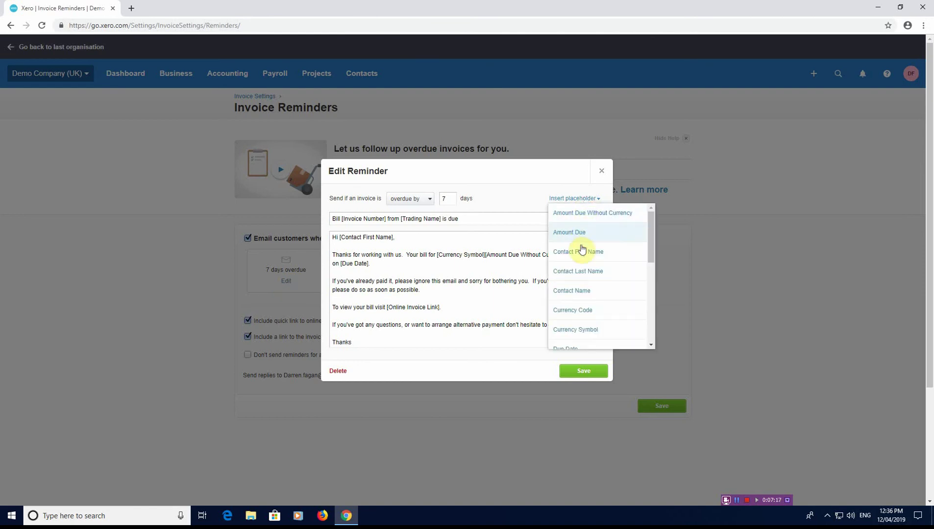
scroll(593, 316, down, 6)
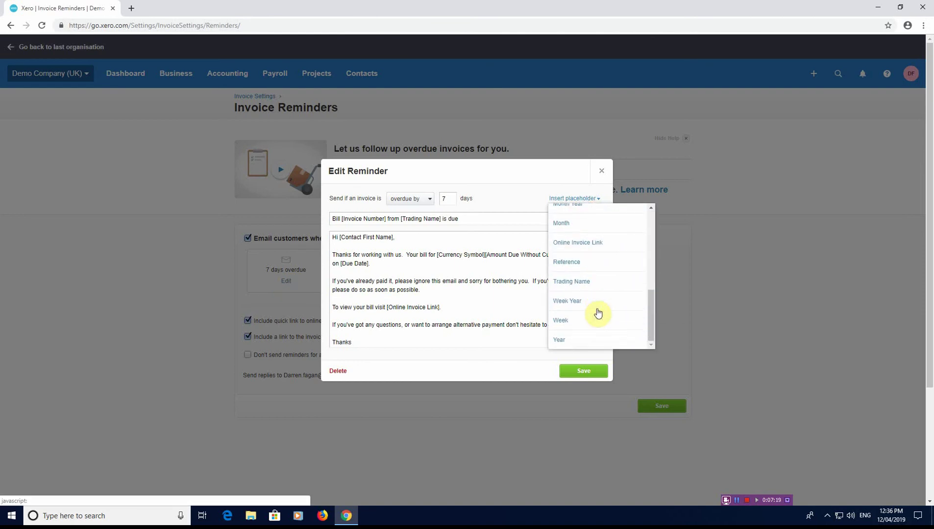
scroll(598, 313, up, 3)
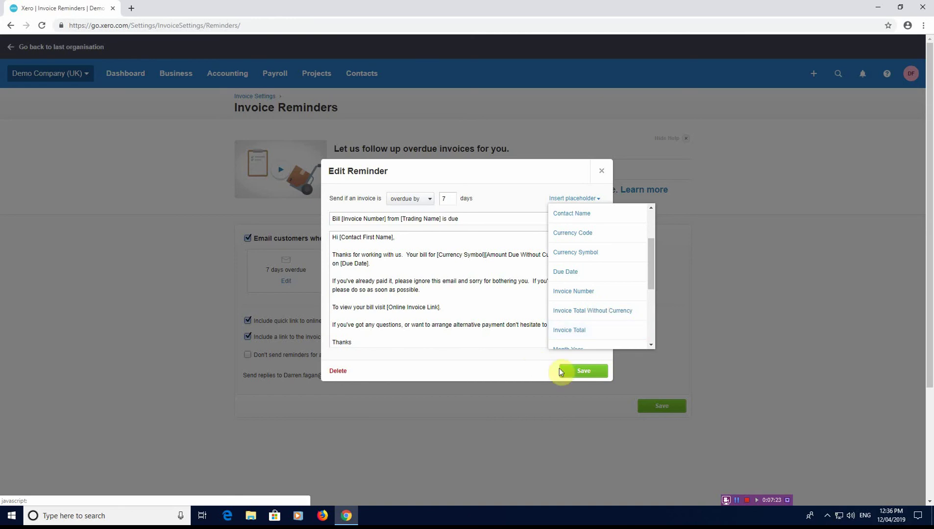
click(601, 172)
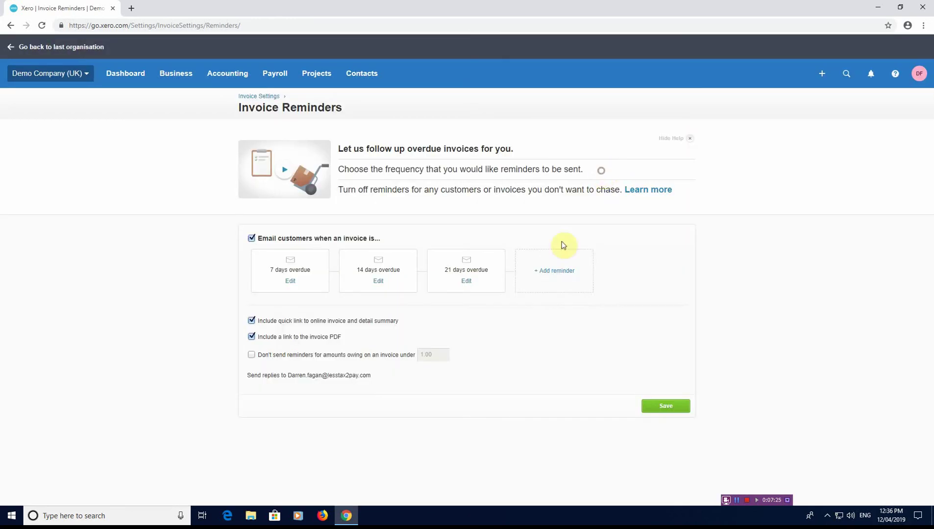